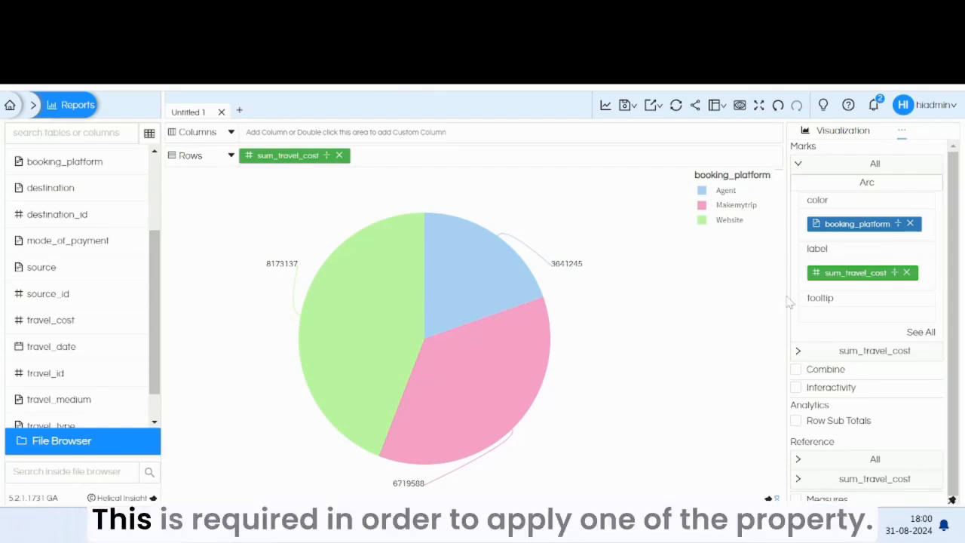
Step: Open the chart's Properties and choose the Radial property group
left_click(903, 133)
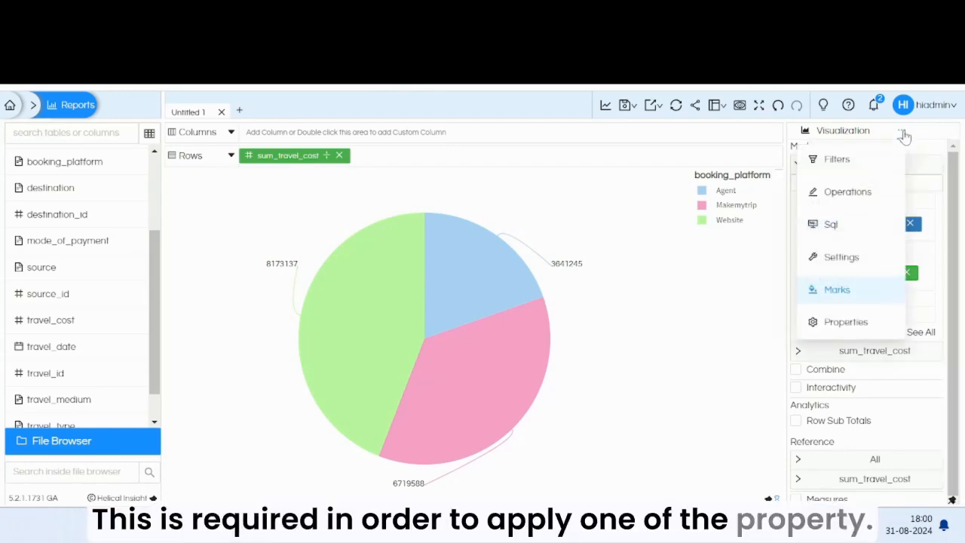
left_click(848, 322)
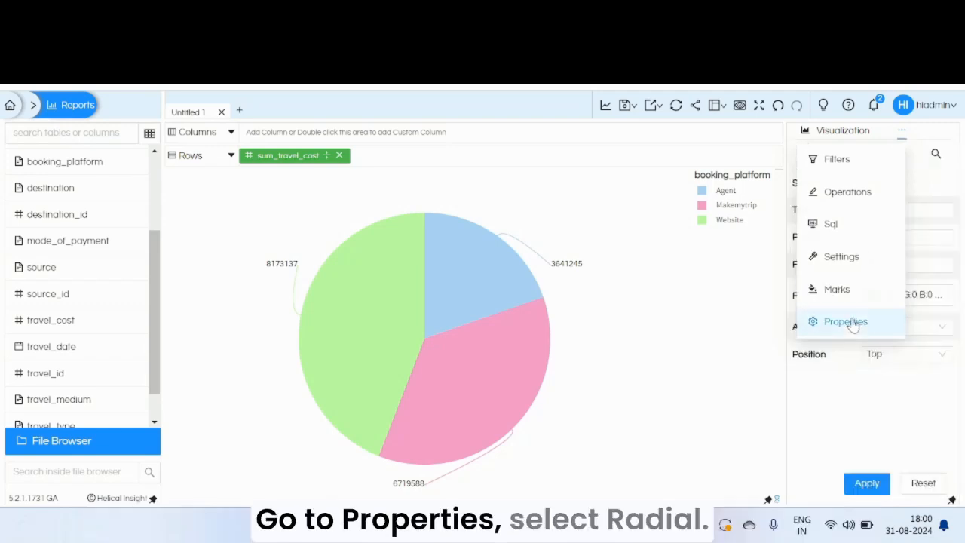
left_click(854, 166)
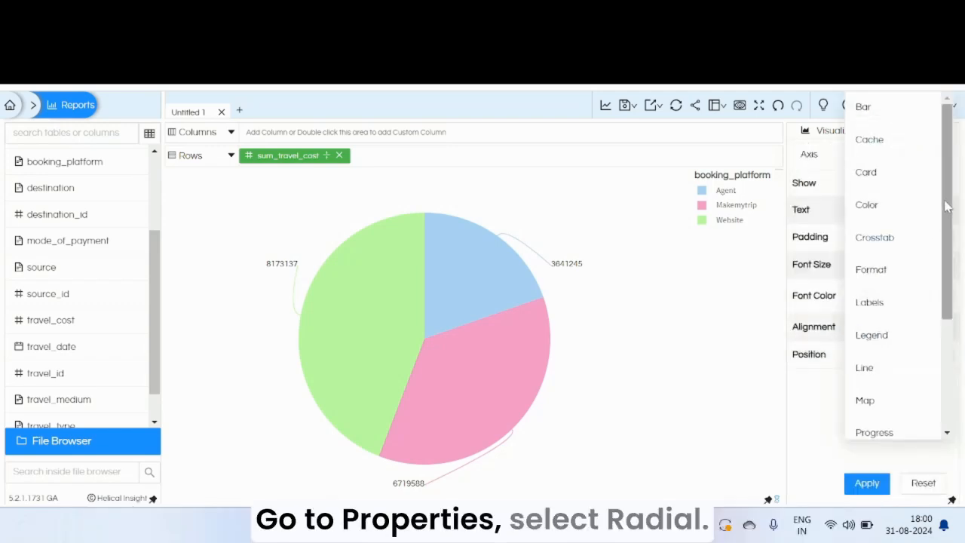
left_click_drag(940, 214, 942, 319)
left_click(884, 330)
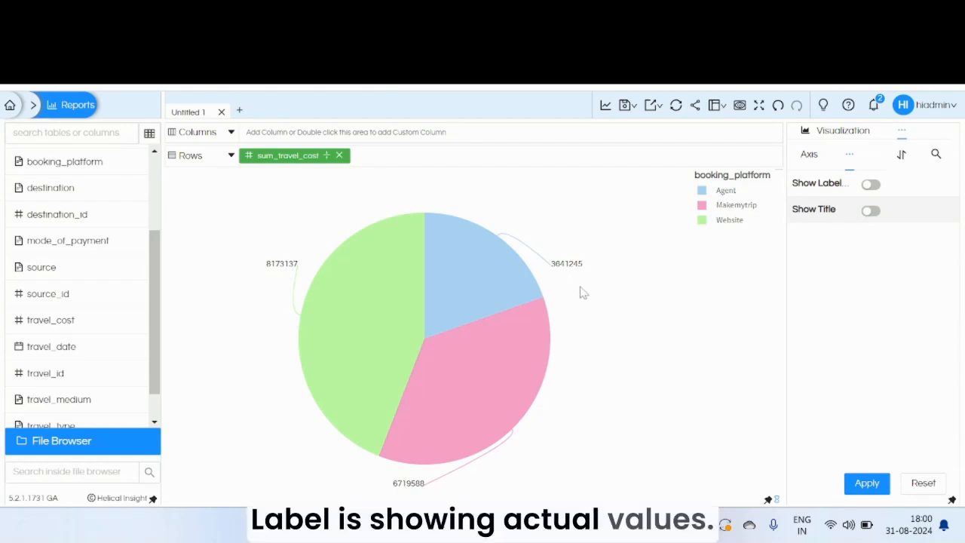
Step: Enable Show Label so the slices show percentages, and apply the change
left_click(872, 185)
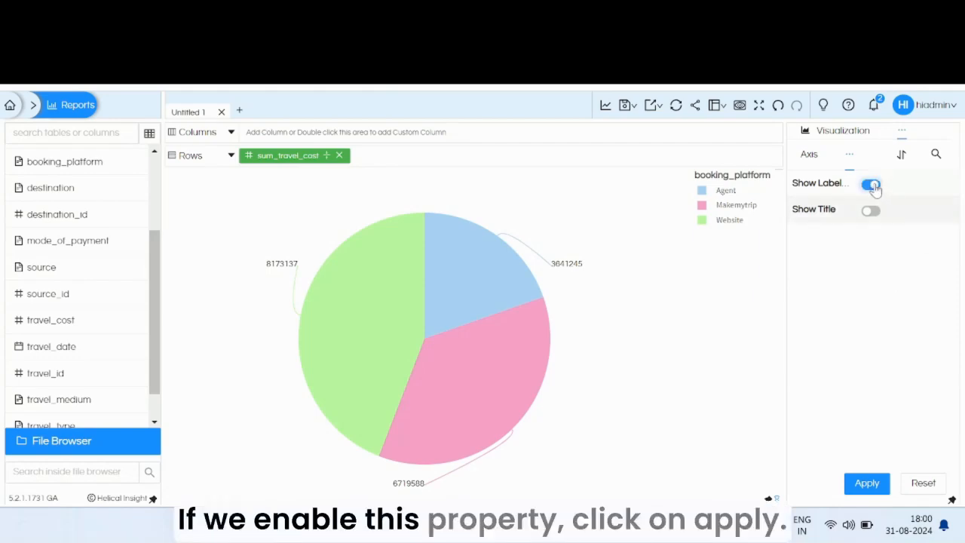
left_click(868, 482)
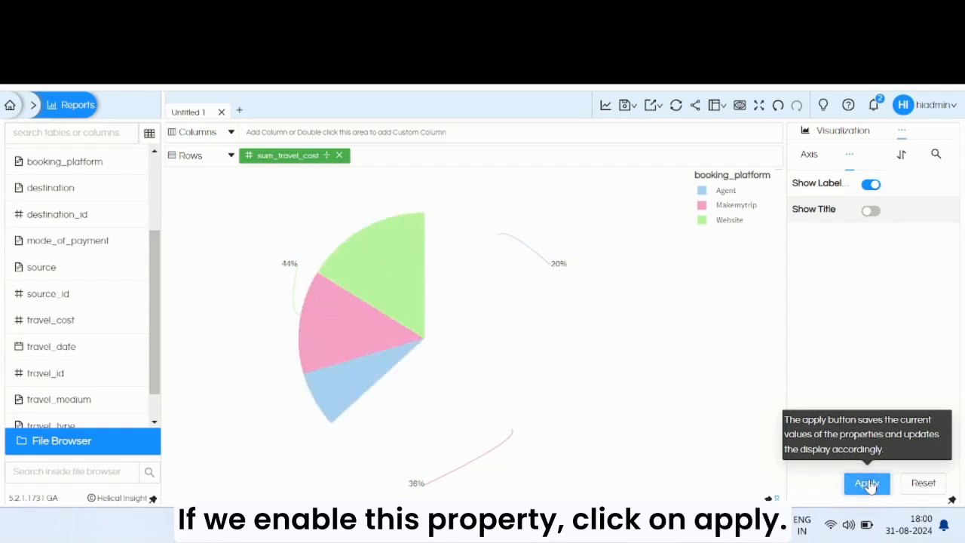
Step: Turn the pie into a doughnut via Marks, switch the visualization to the Chart type, and return to Properties
left_click(902, 131)
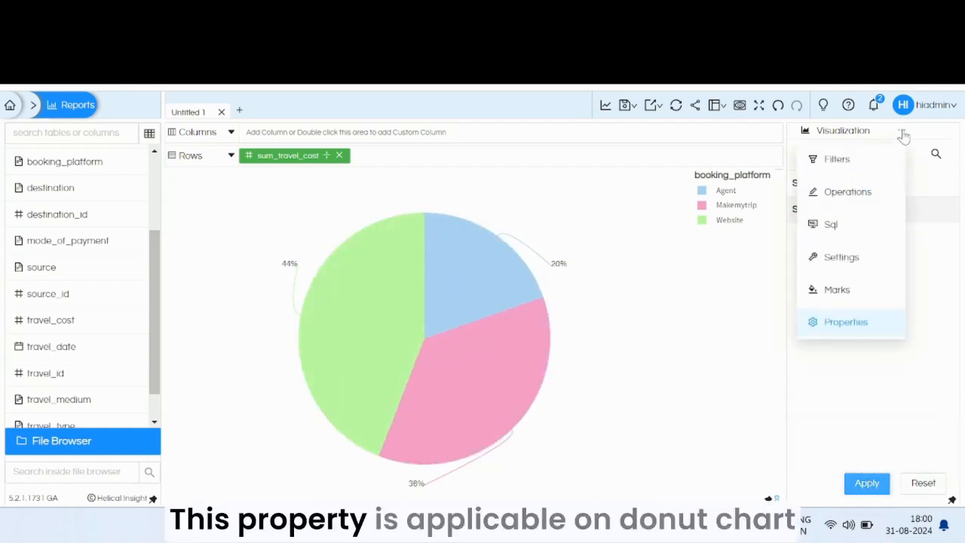
left_click(839, 290)
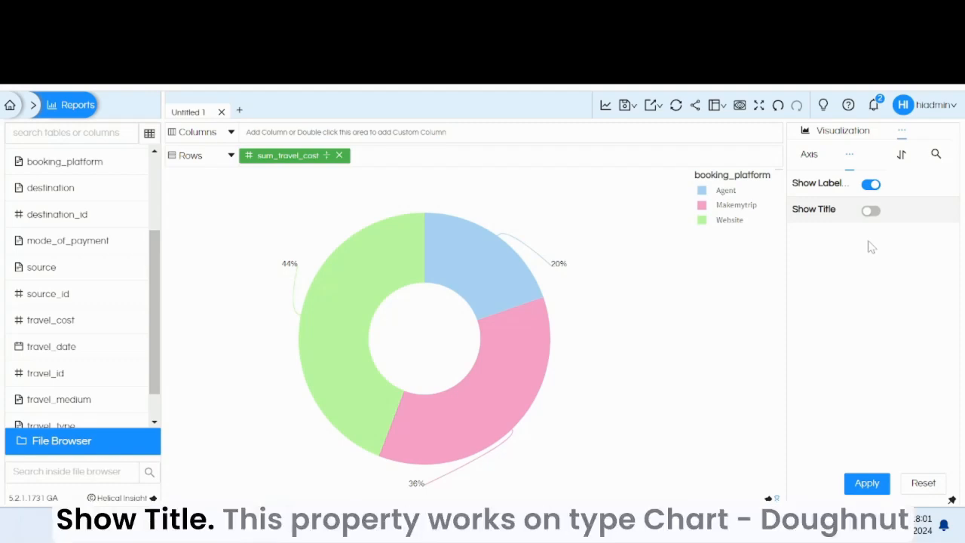
left_click(844, 132)
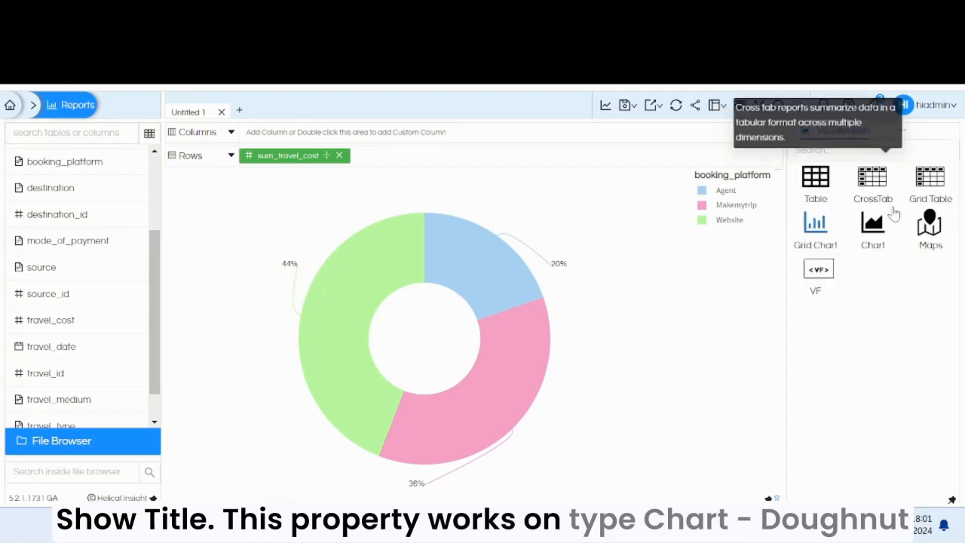
left_click(875, 230)
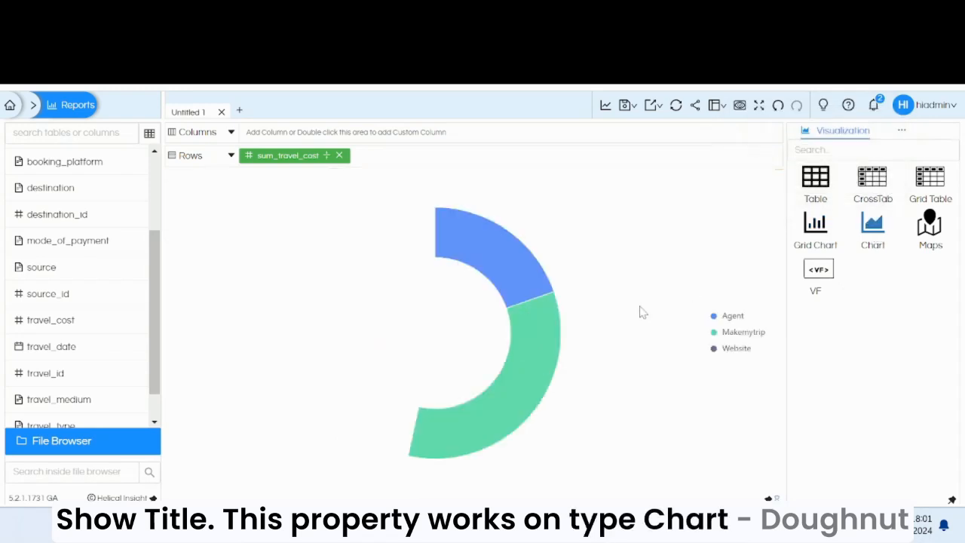
left_click(877, 138)
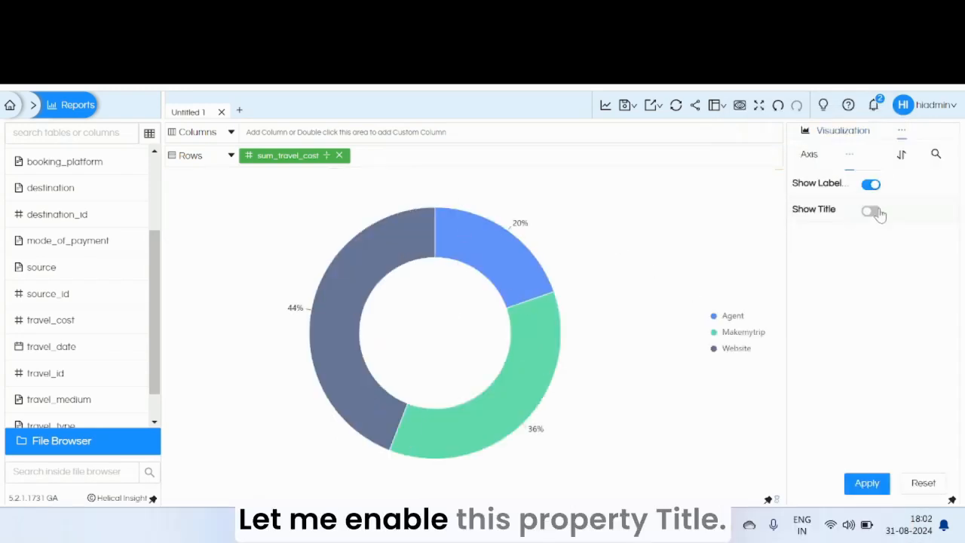
Step: Enable Show Title and set the title to Travelcost
left_click(873, 212)
left_click(875, 236)
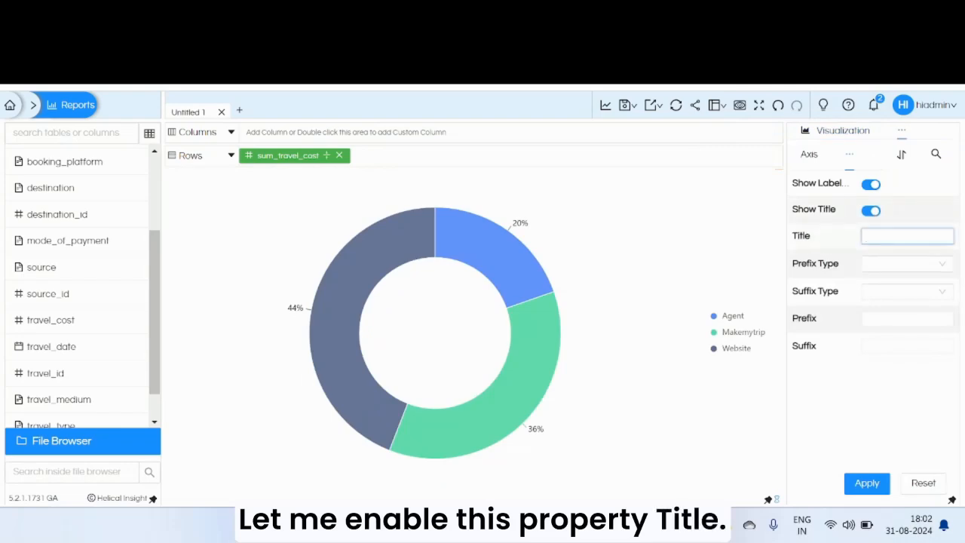
type("Tra")
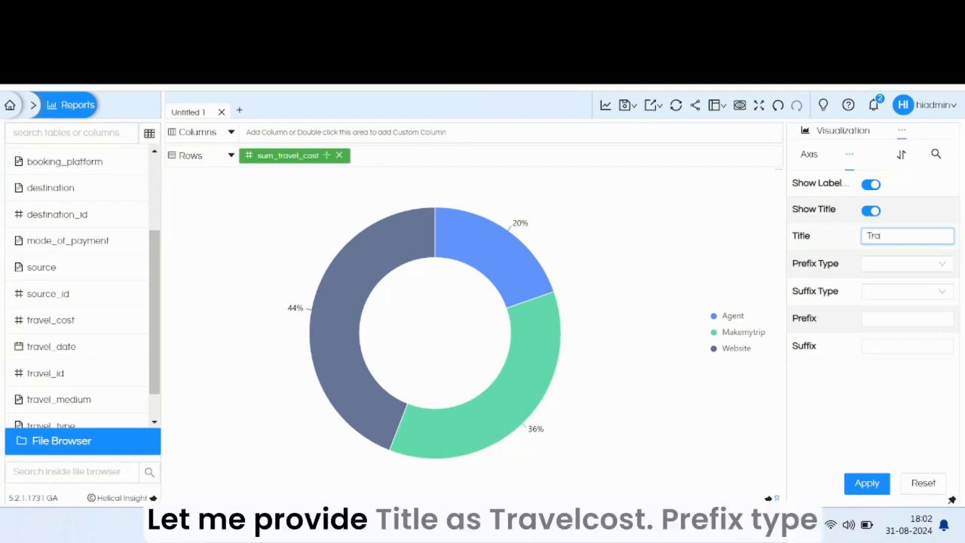
type("velcost")
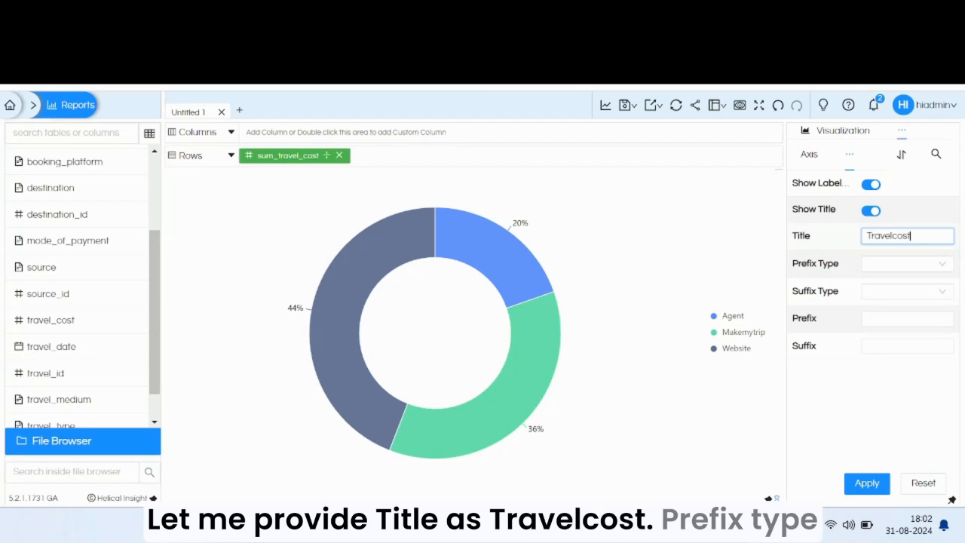
Step: Set Prefix Type to Select, choose the star-outlined prefix icon, and apply
left_click(908, 264)
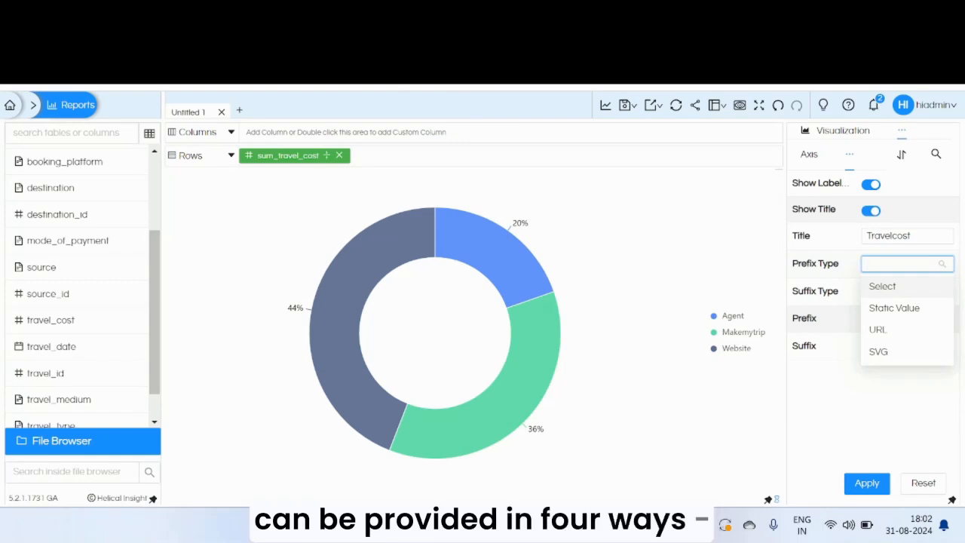
left_click(891, 287)
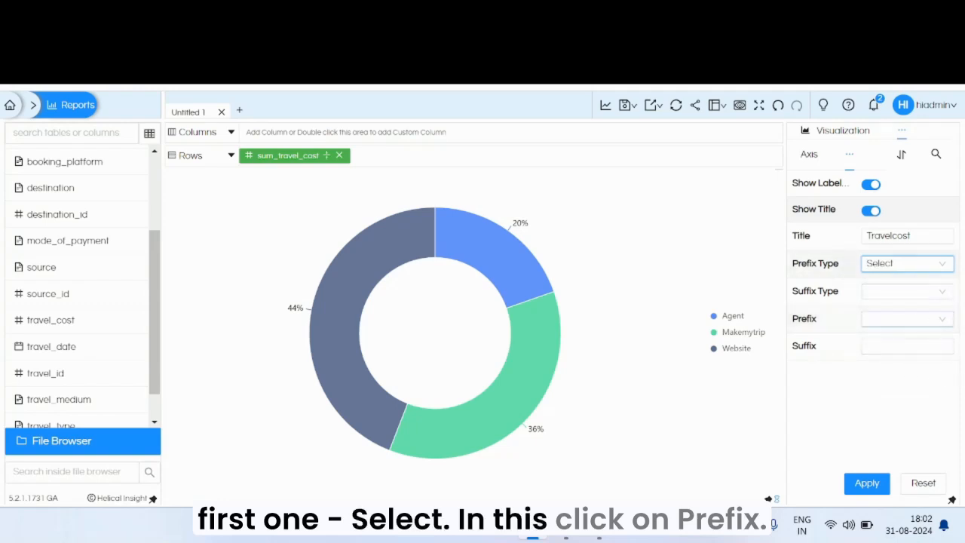
left_click(942, 318)
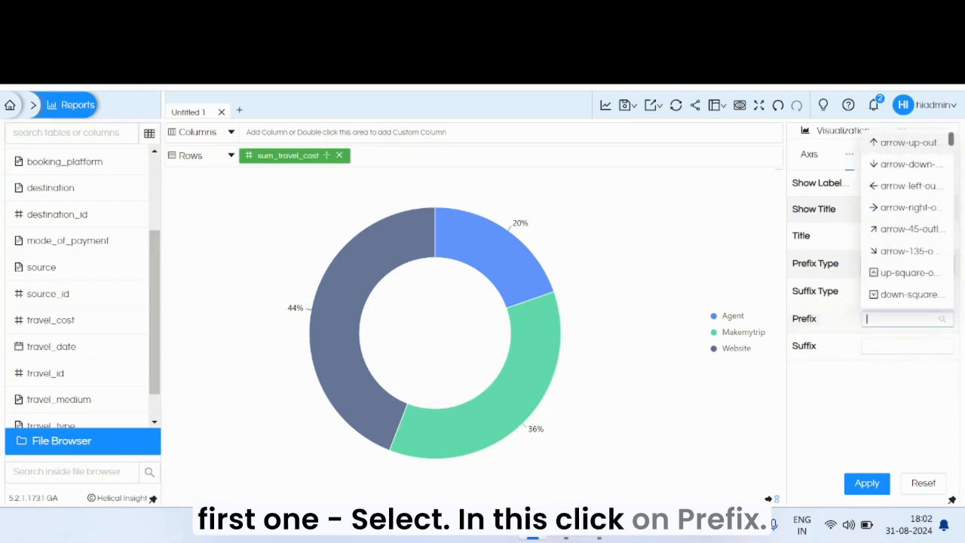
left_click_drag(954, 147, 959, 175)
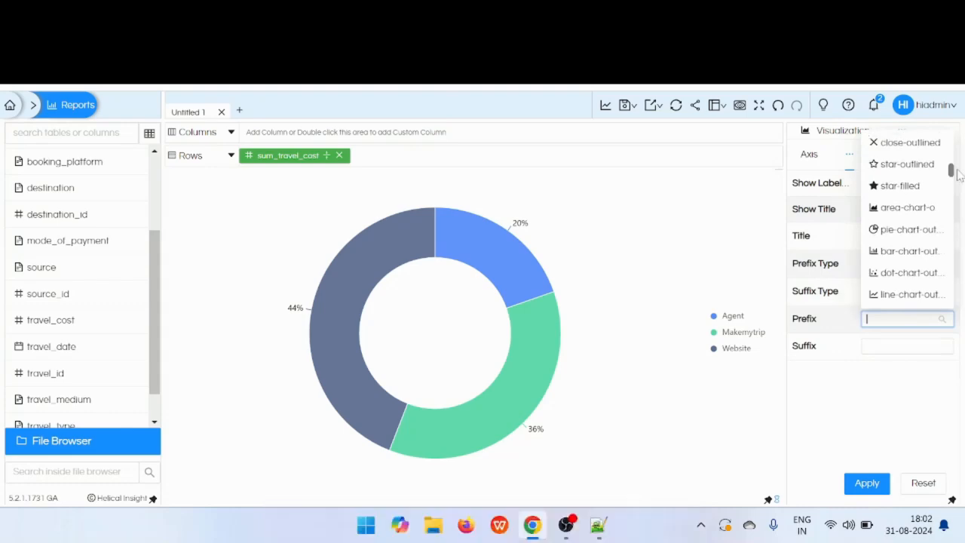
left_click(877, 164)
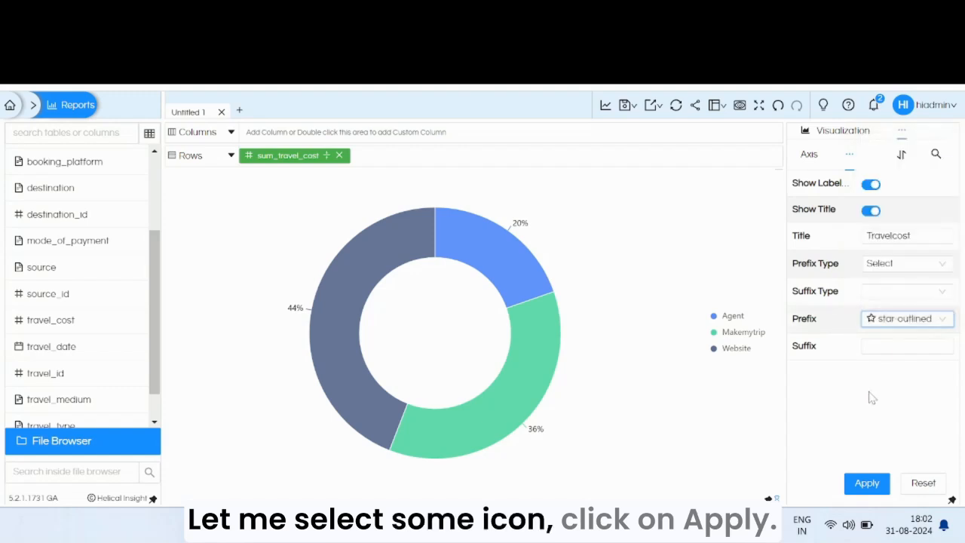
left_click(866, 483)
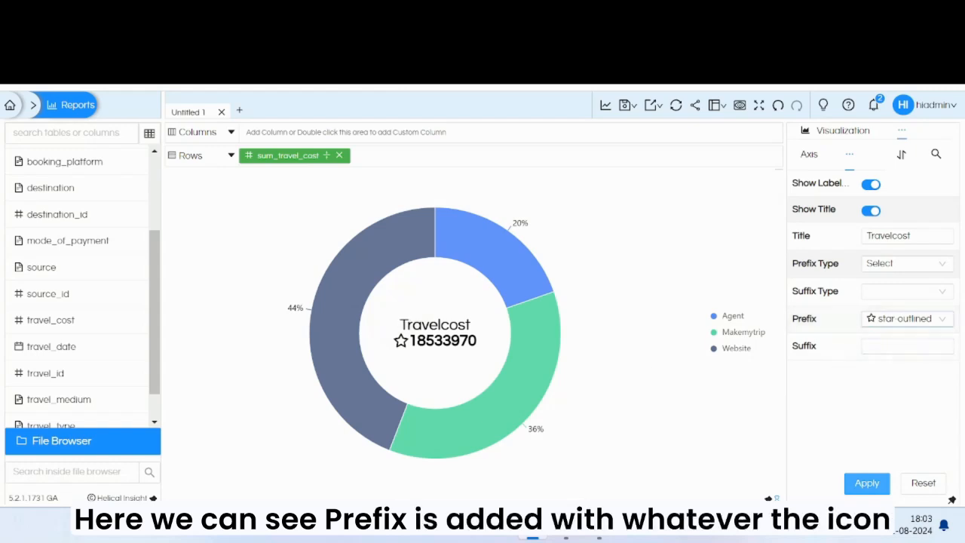
Step: Change Prefix Type to Static Value, replace the prefix with $, and apply
mouse_move(512, 318)
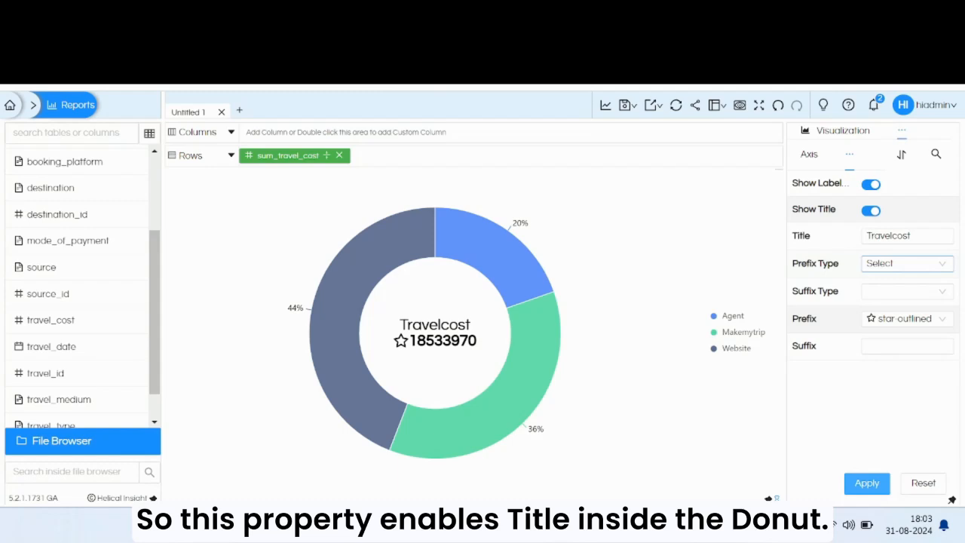
left_click(907, 264)
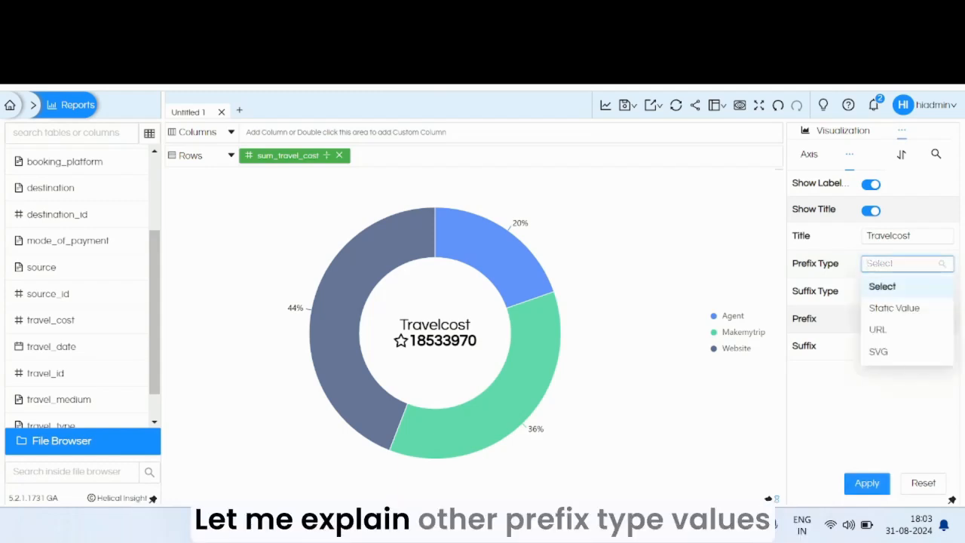
left_click(892, 311)
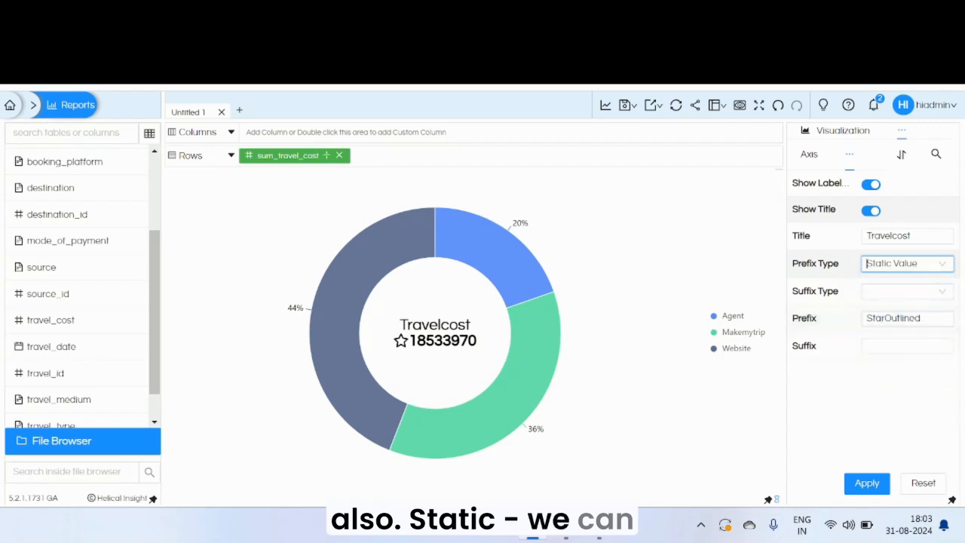
left_click(929, 318)
key("ctrl+a")
key("BackSpace")
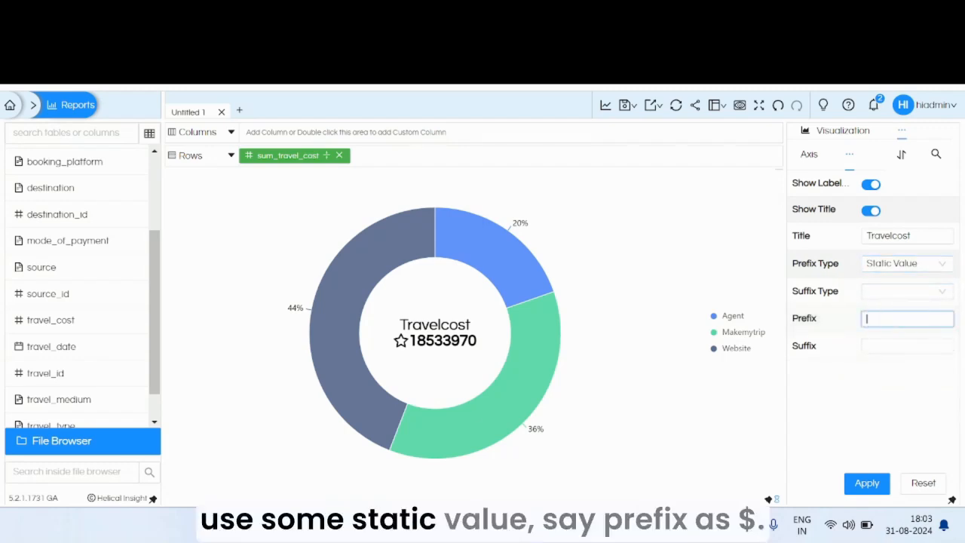
type("$")
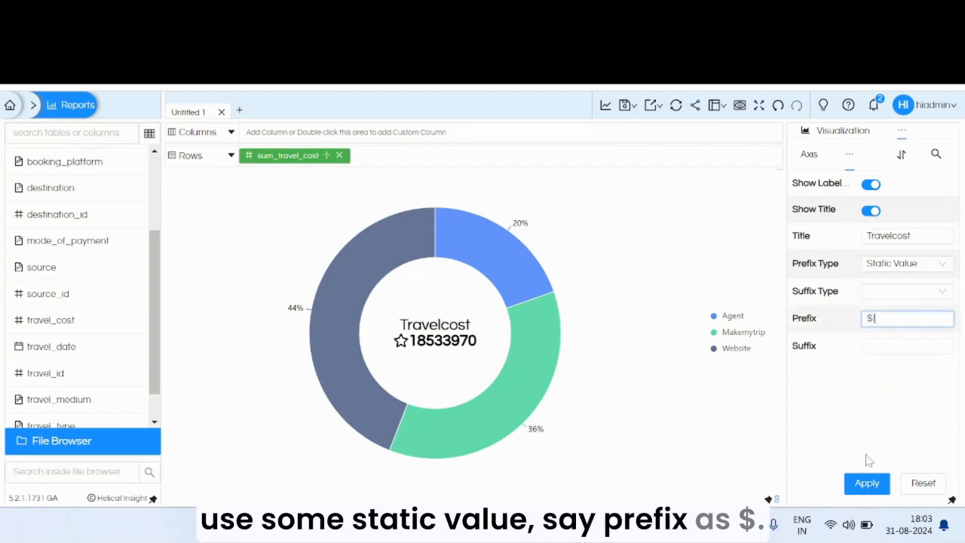
left_click(867, 483)
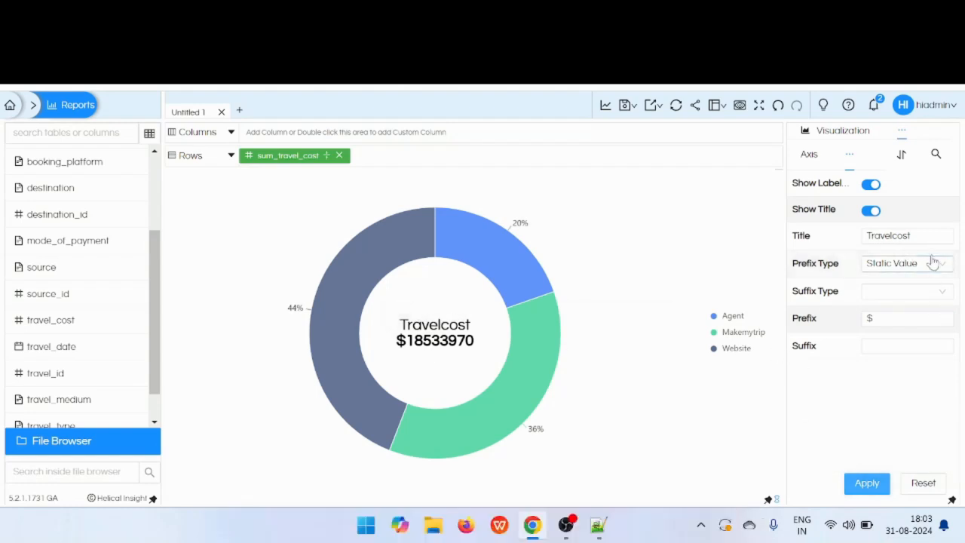
Step: Switch Prefix Type to URL with an image link as prefix and apply
left_click(905, 263)
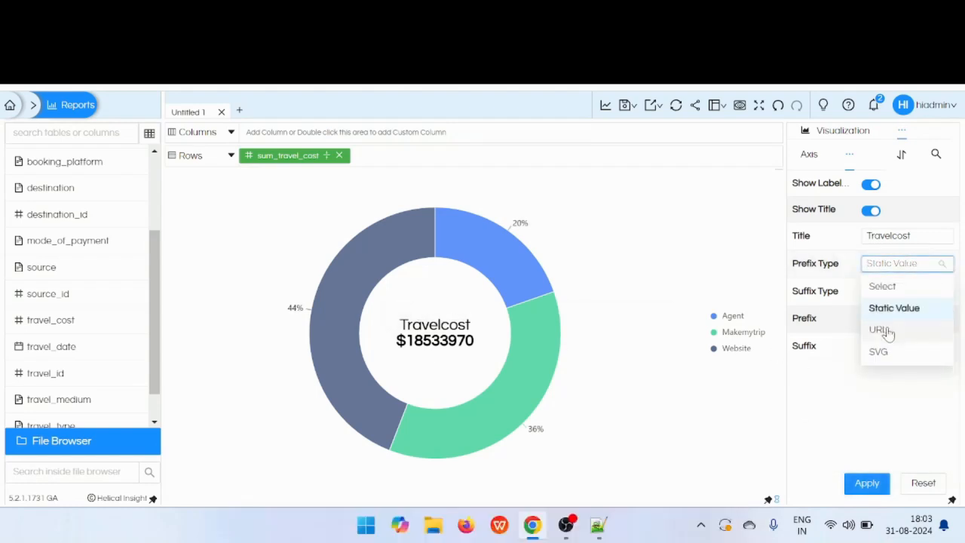
left_click(886, 330)
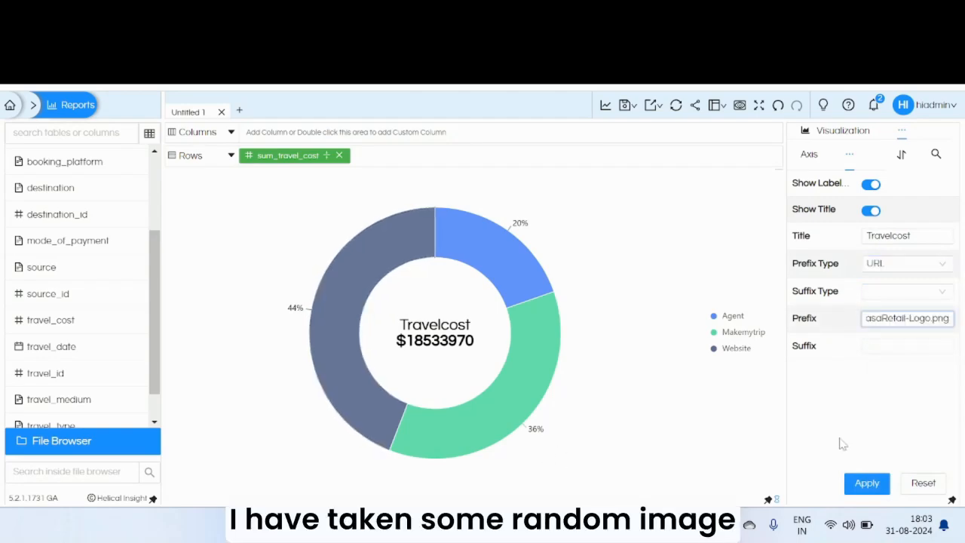
left_click(867, 483)
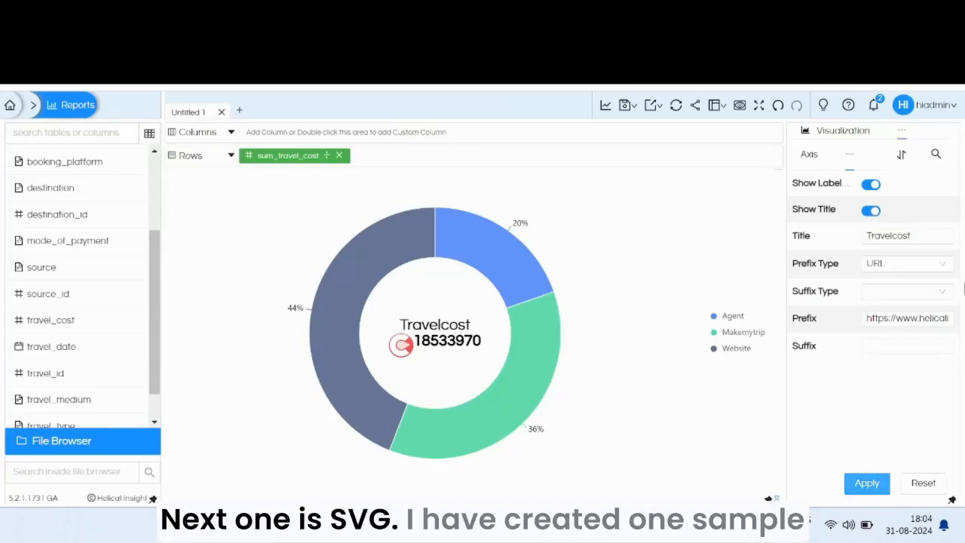
Step: Switch Prefix Type to SVG, paste the SVG code into the prefix, and apply
left_click(907, 263)
left_click(880, 351)
left_click(904, 343)
key("ctrl+v")
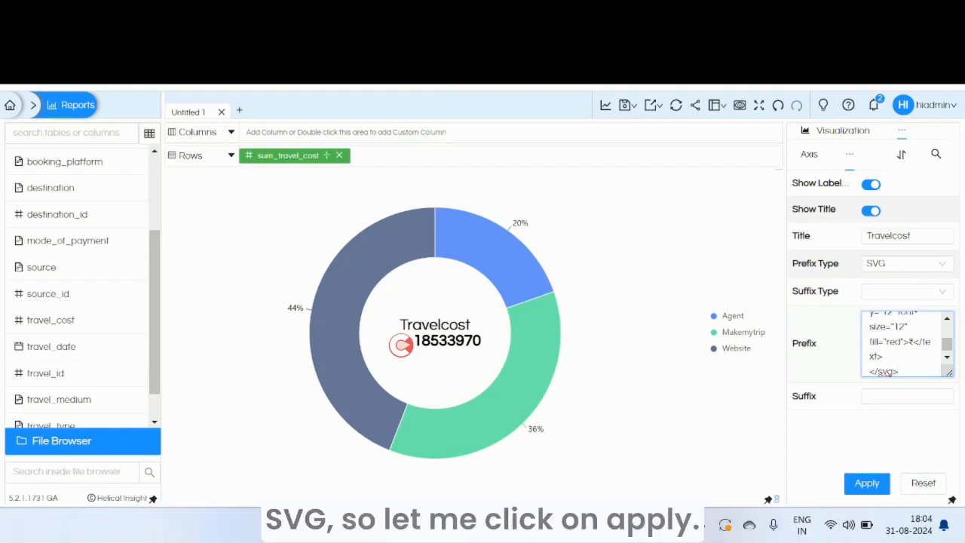
left_click(866, 482)
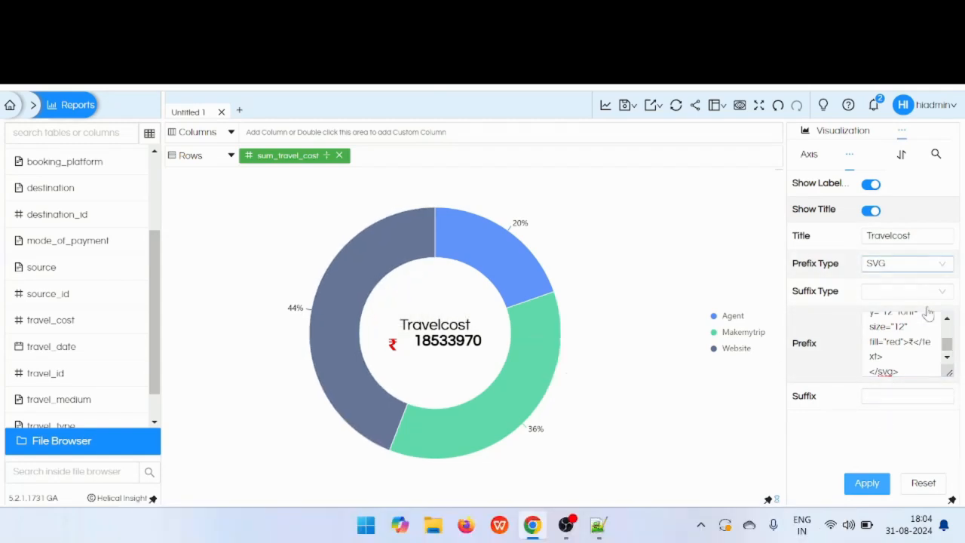
Step: Open the radial properties of the pie chart and enable Arc Legend
left_click(905, 291)
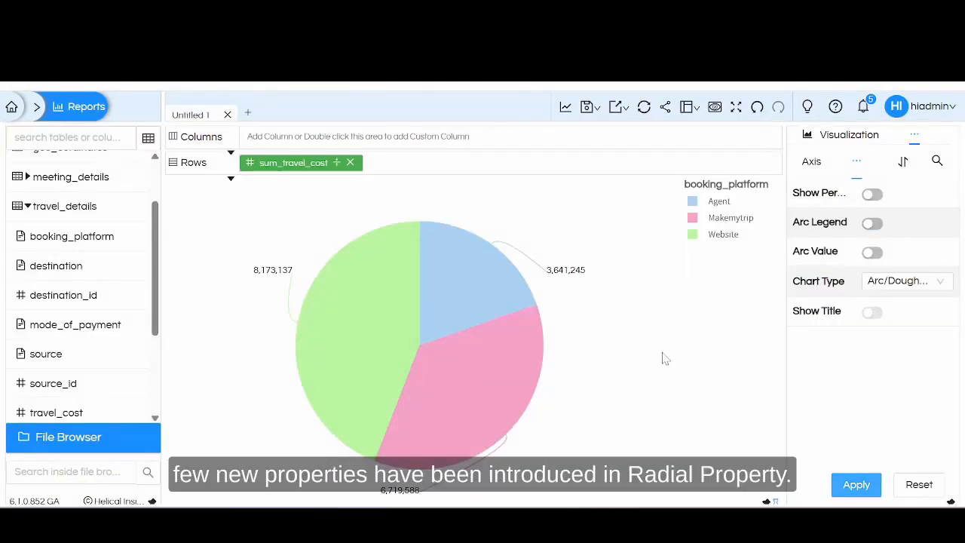
left_click(858, 161)
left_click(775, 309)
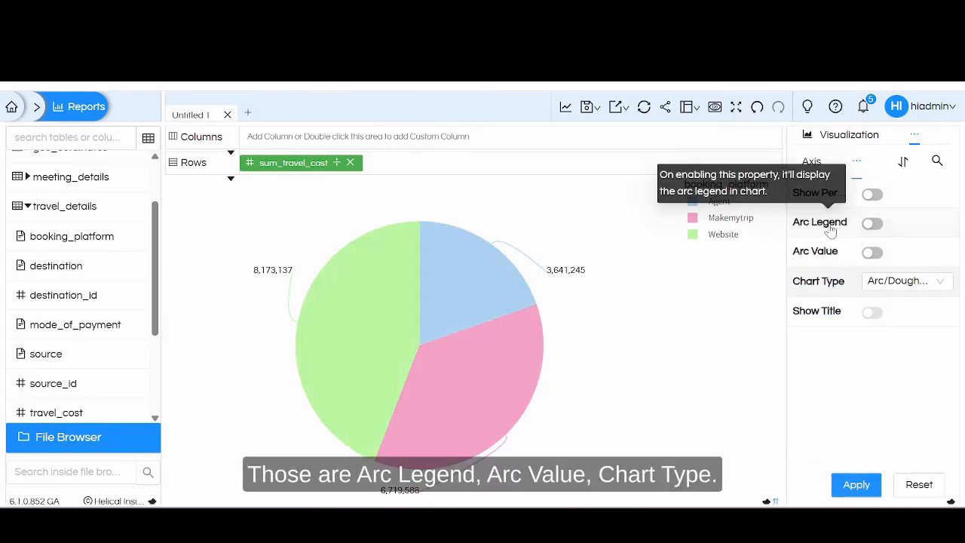
mouse_move(823, 259)
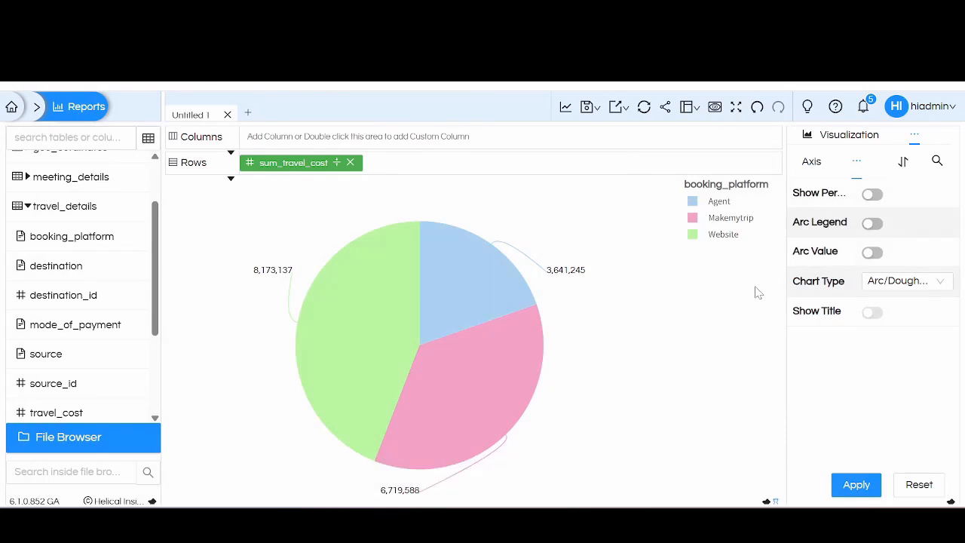
left_click(872, 224)
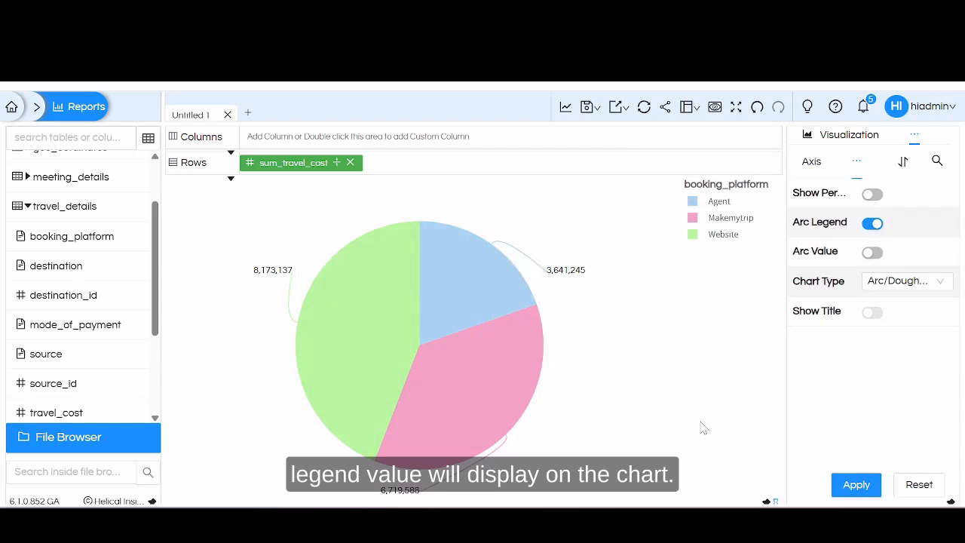
Step: Apply the Arc Legend setting, then enable Arc Value and apply again
left_click(857, 485)
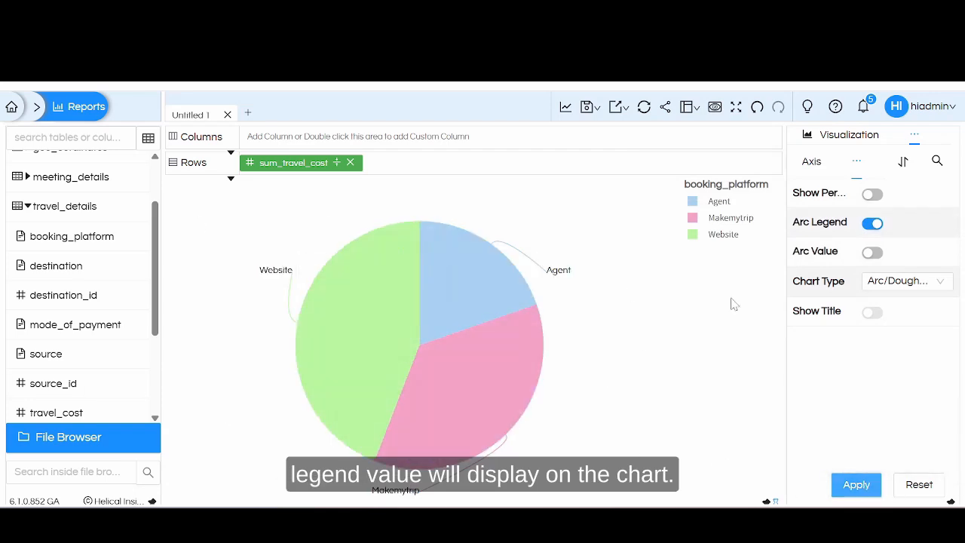
left_click(873, 253)
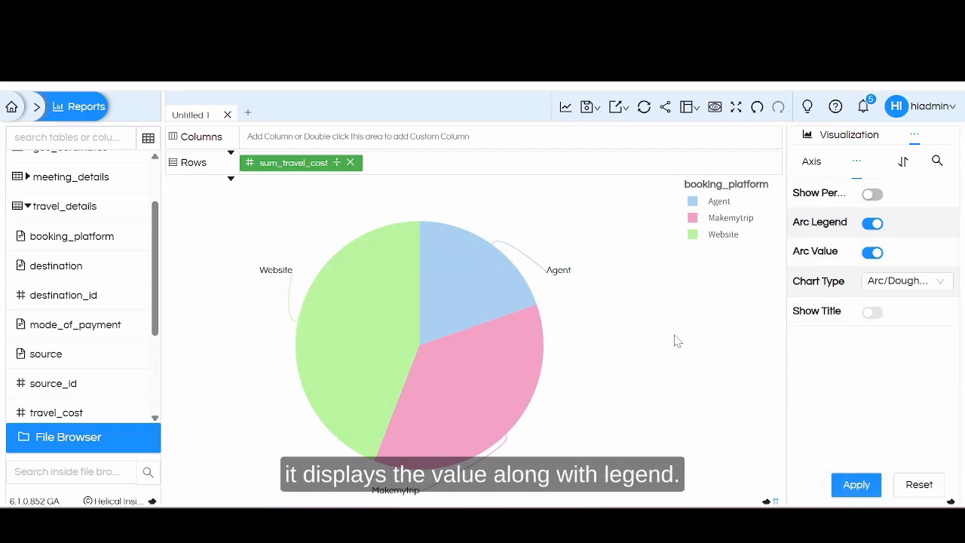
mouse_move(570, 280)
left_click(856, 485)
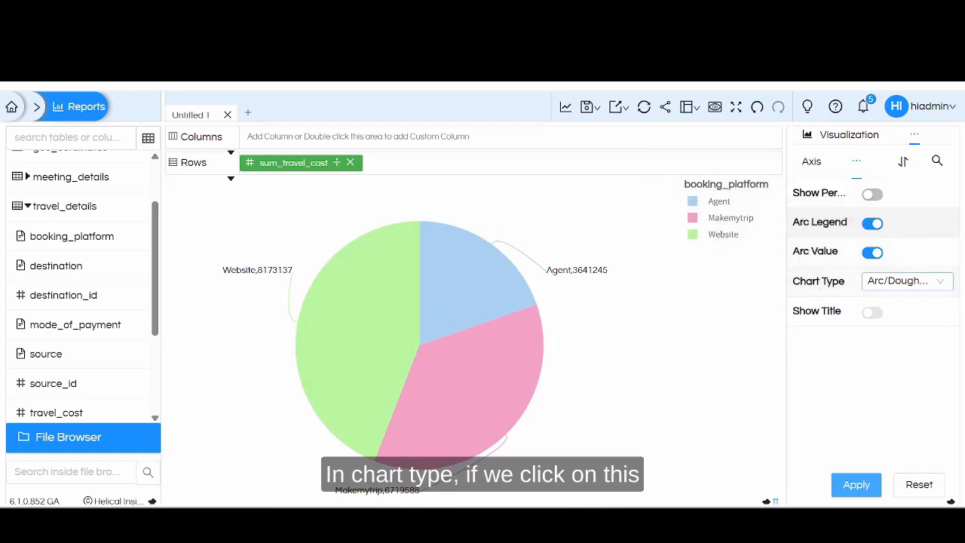
Step: Switch the visualization from the grid chart to the Arc chart of the Chart category
left_click(903, 282)
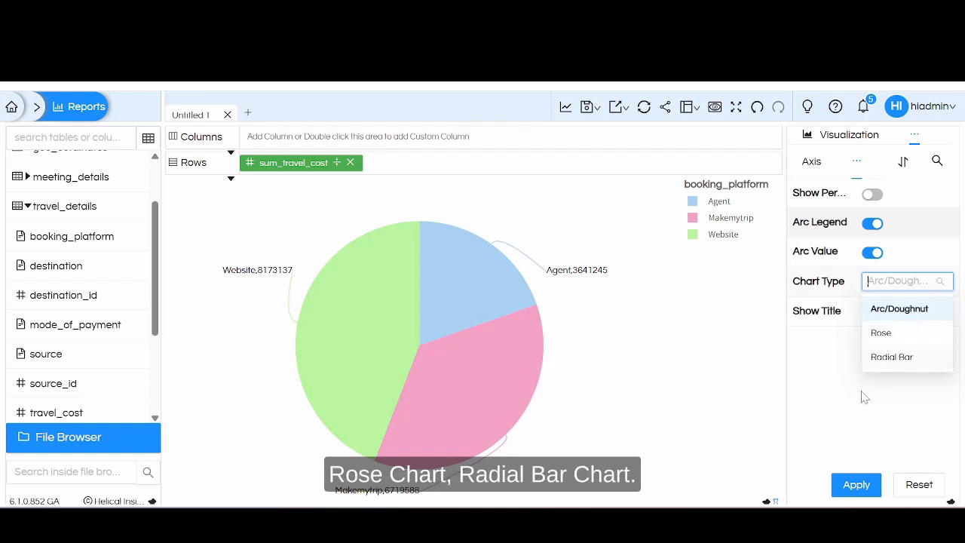
left_click(890, 308)
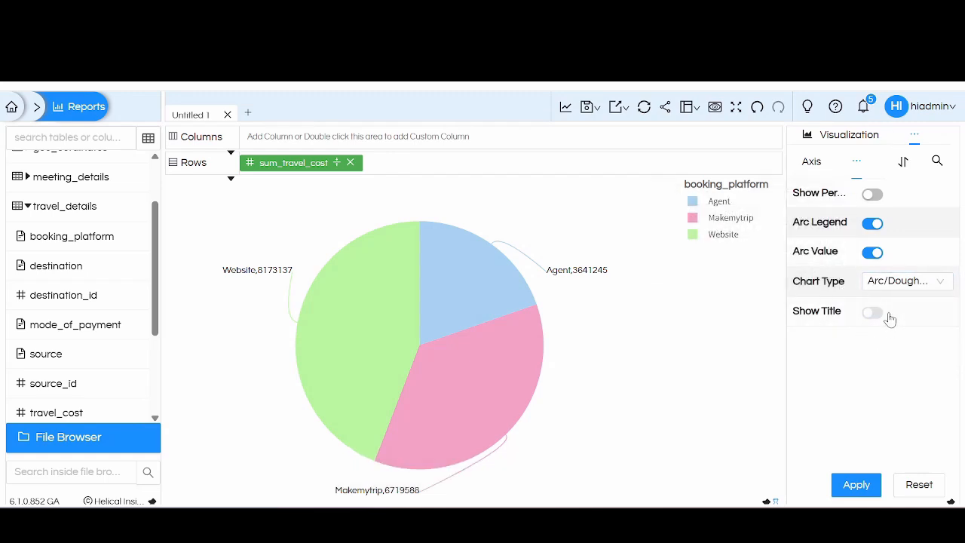
mouse_move(809, 283)
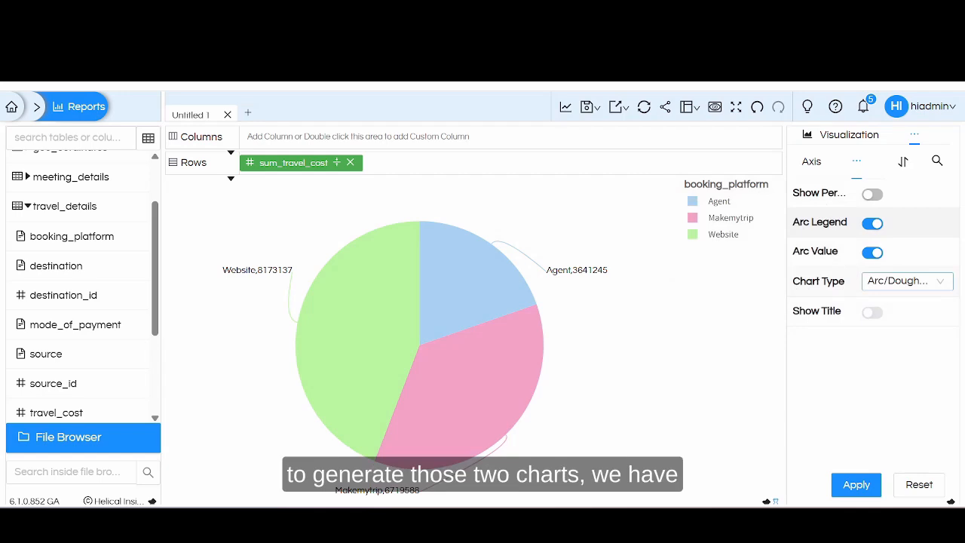
left_click(845, 135)
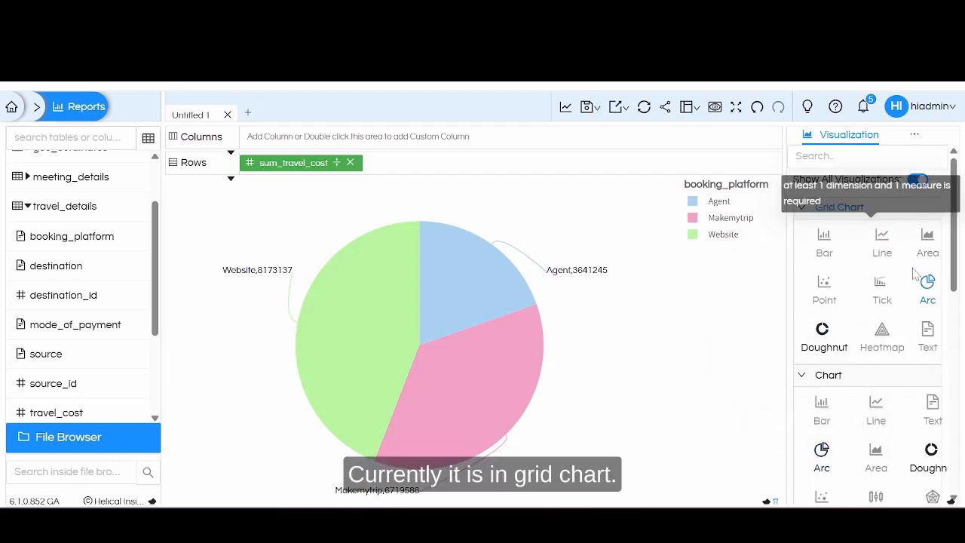
left_click(822, 451)
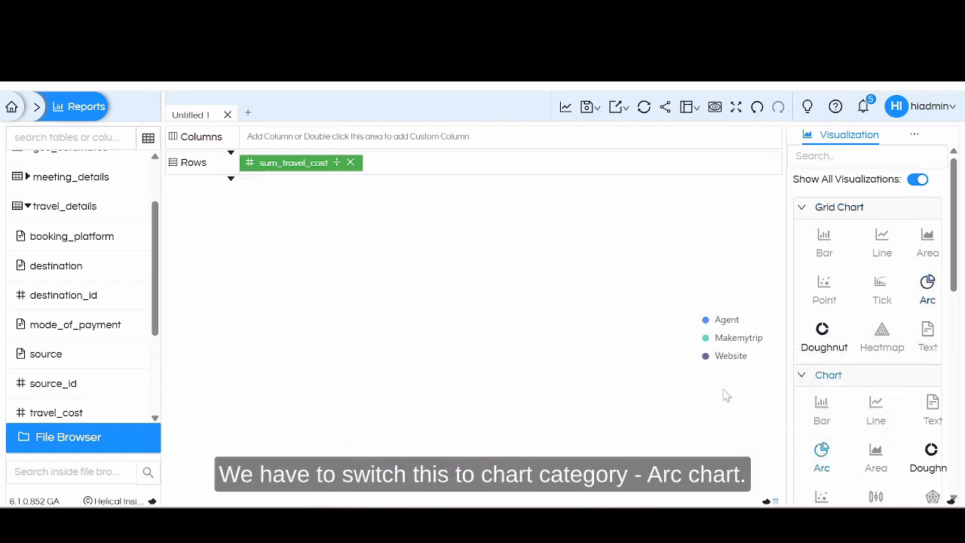
Step: Open the Radial properties of the Arc chart
left_click(914, 134)
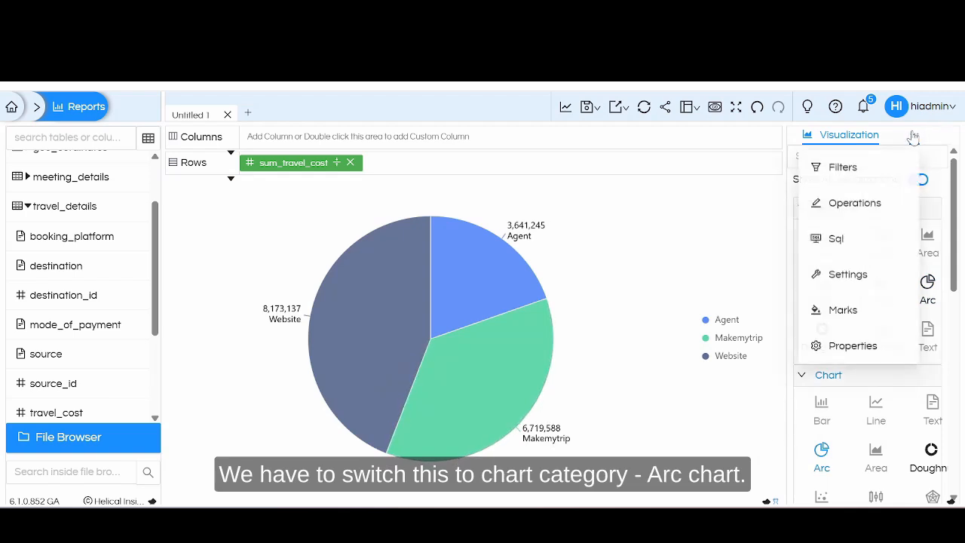
left_click(853, 349)
left_click(854, 175)
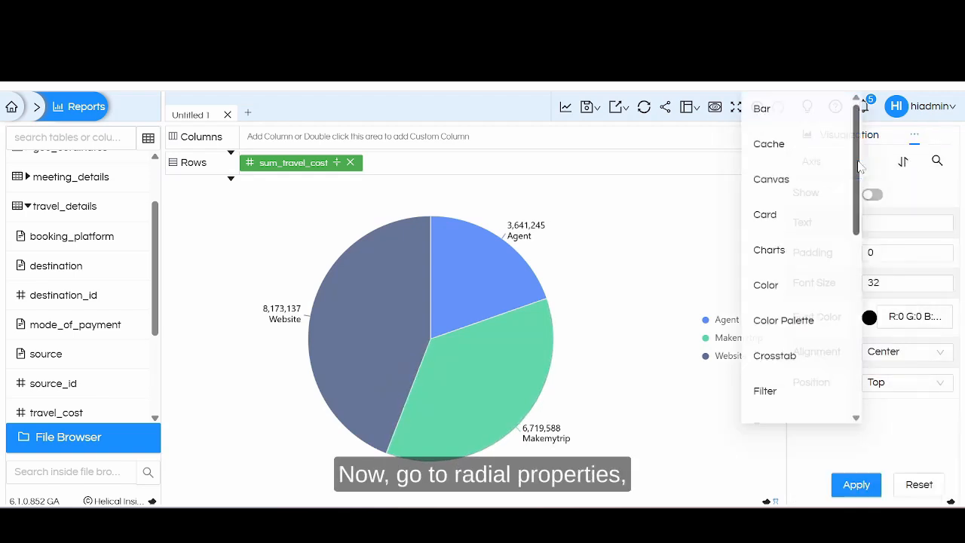
scroll(825, 303, "down", 5)
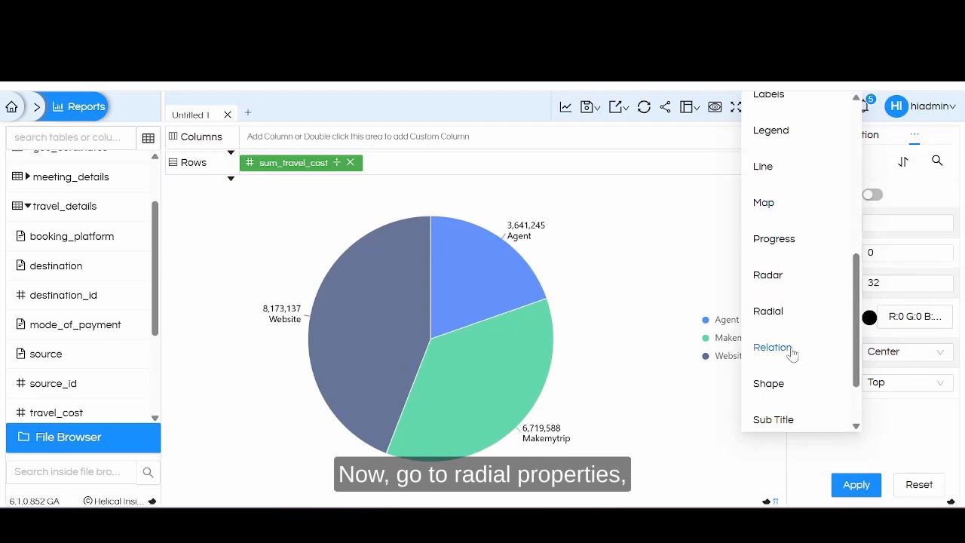
left_click(769, 312)
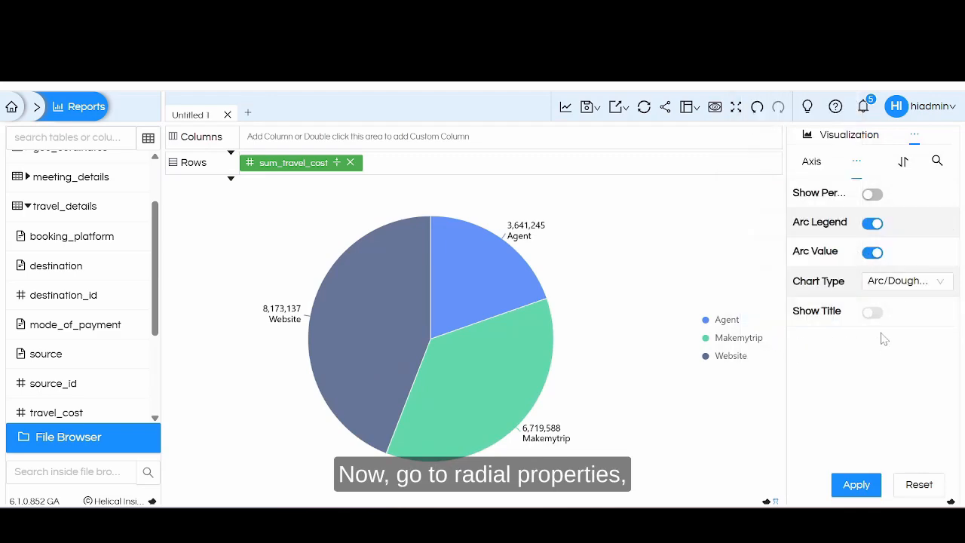
Step: Add booking_platform to Columns, set Chart Type to Rose, apply, and regenerate the chart
left_click(905, 281)
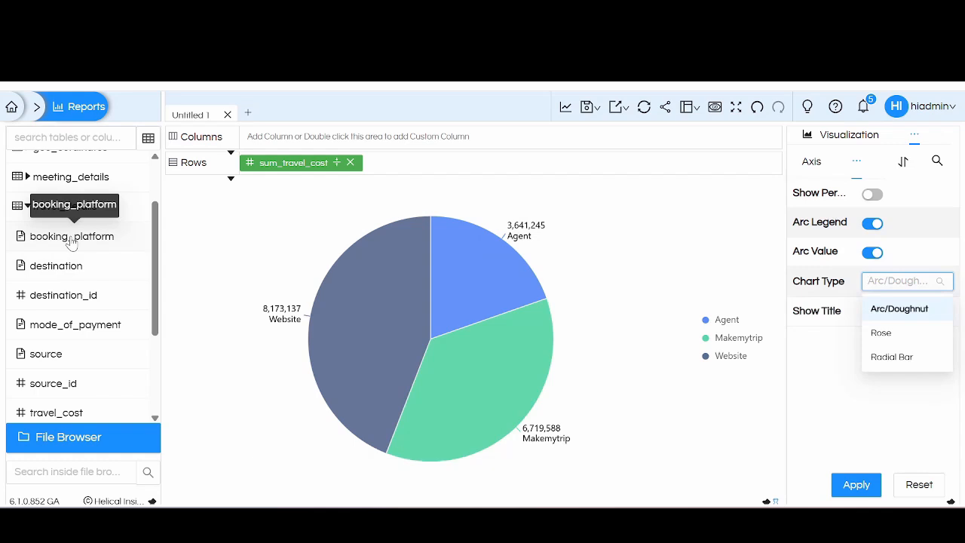
left_click_drag(71, 243, 346, 147)
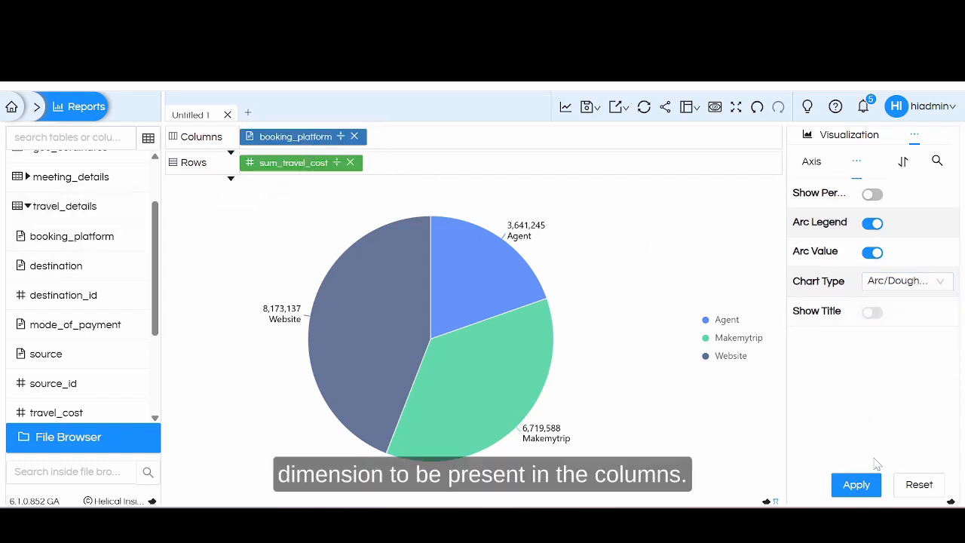
left_click(905, 280)
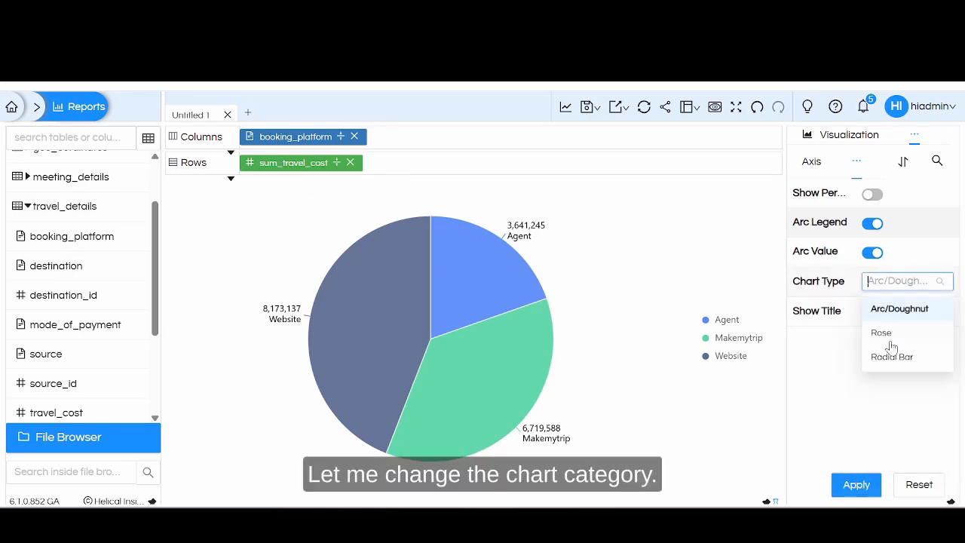
left_click(894, 339)
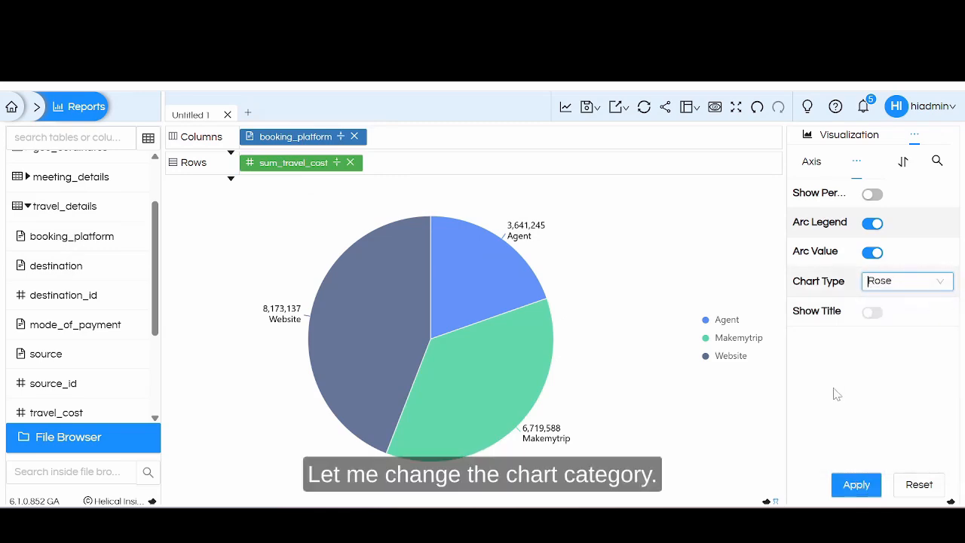
left_click(858, 485)
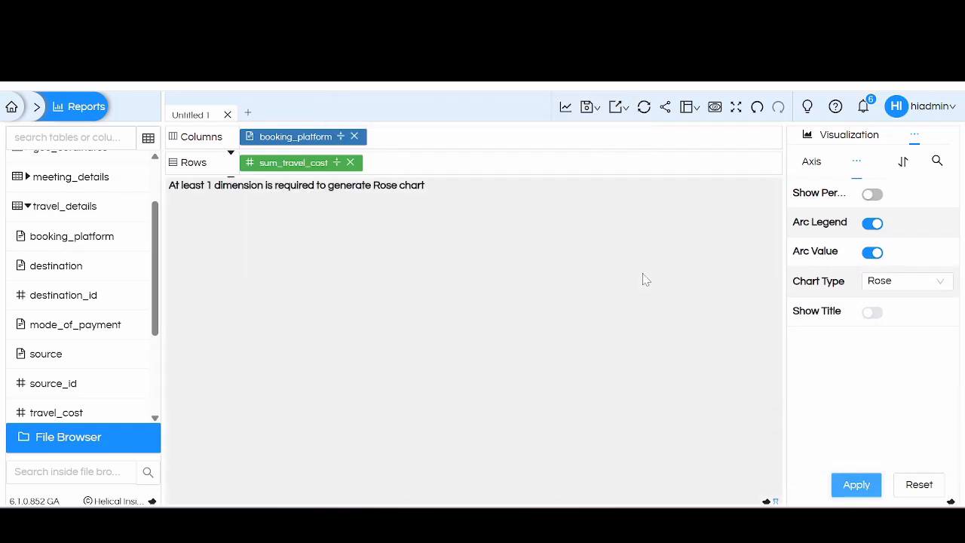
left_click(566, 107)
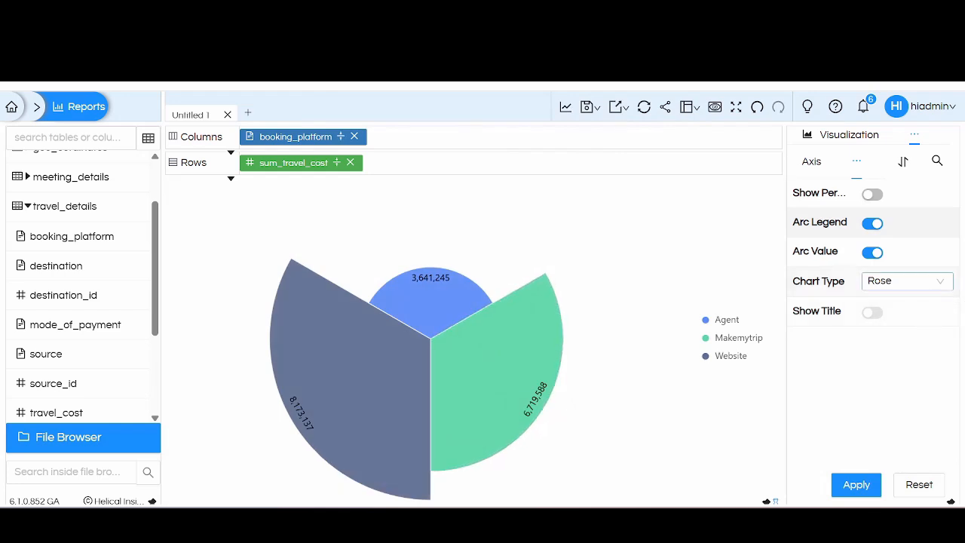
Step: Change the Chart Type to Radial Bar and apply
left_click(905, 281)
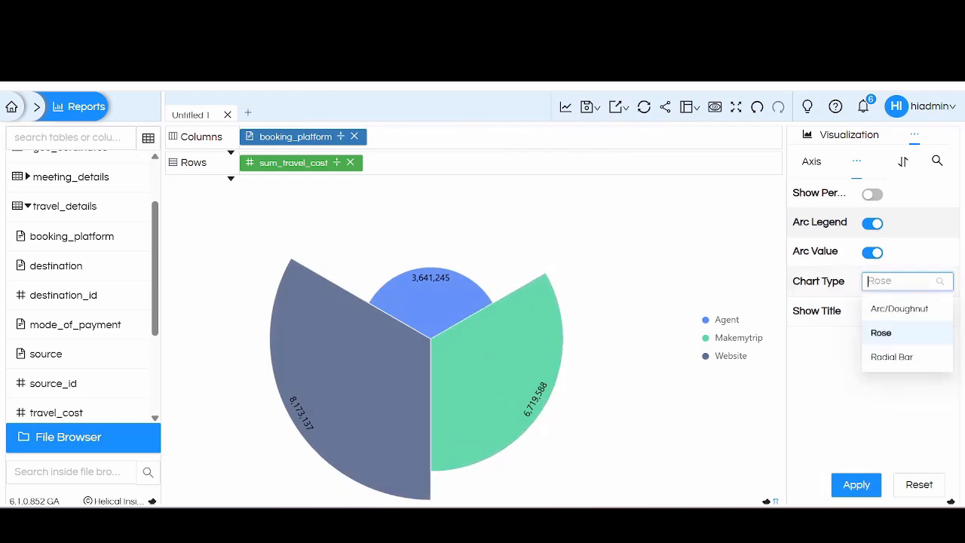
left_click(892, 357)
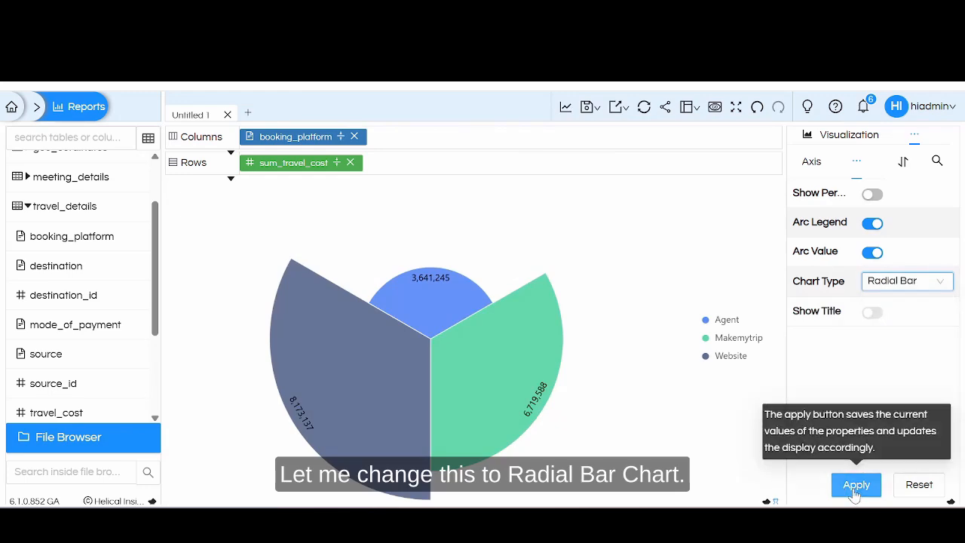
left_click(855, 488)
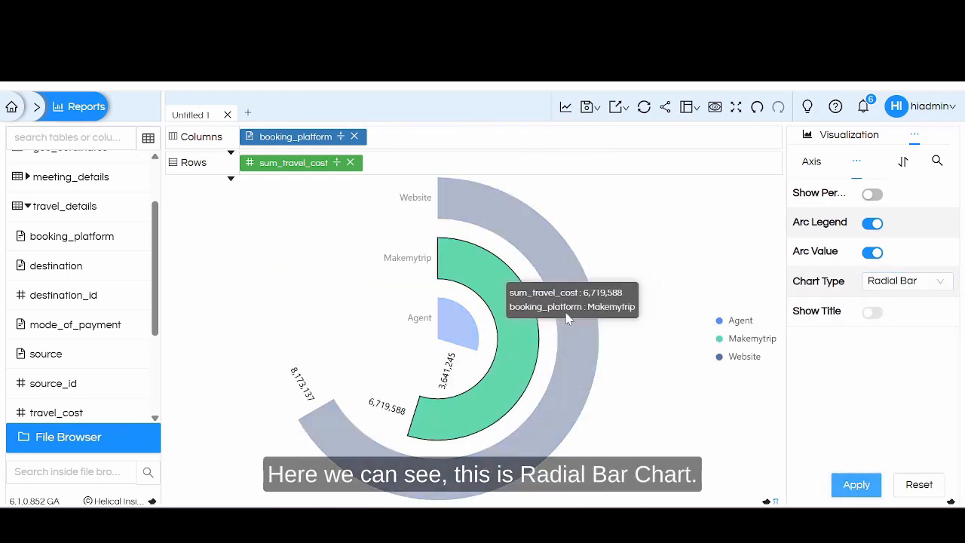